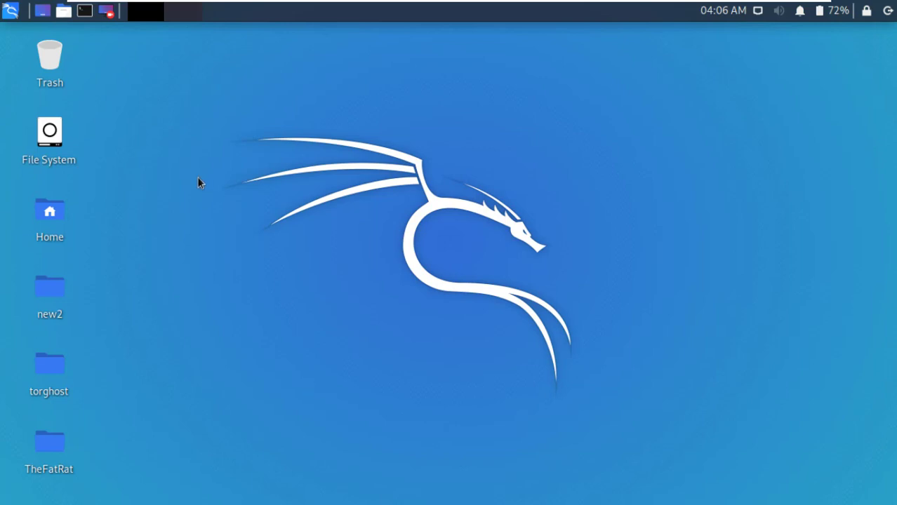
Step: Run apt-get update in a new terminal to refresh the Kali package lists
click(85, 11)
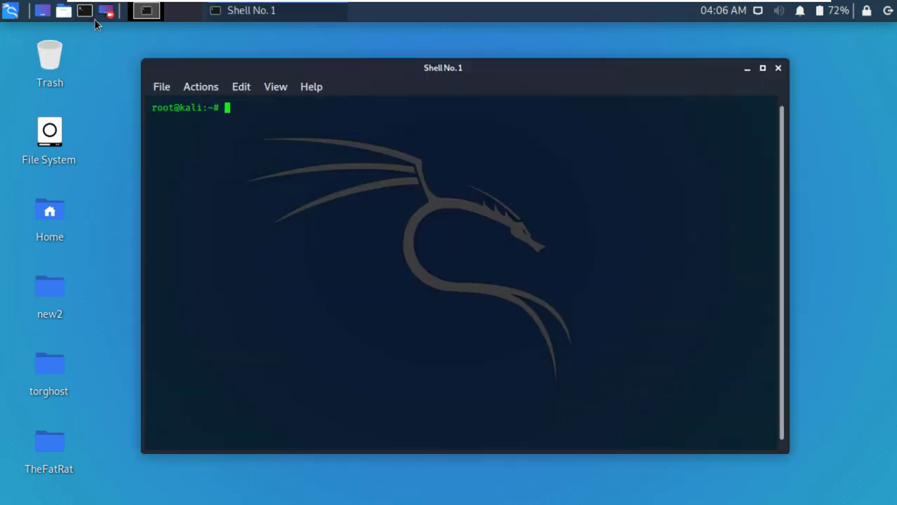
text(a)
text(p)
text(t-get)
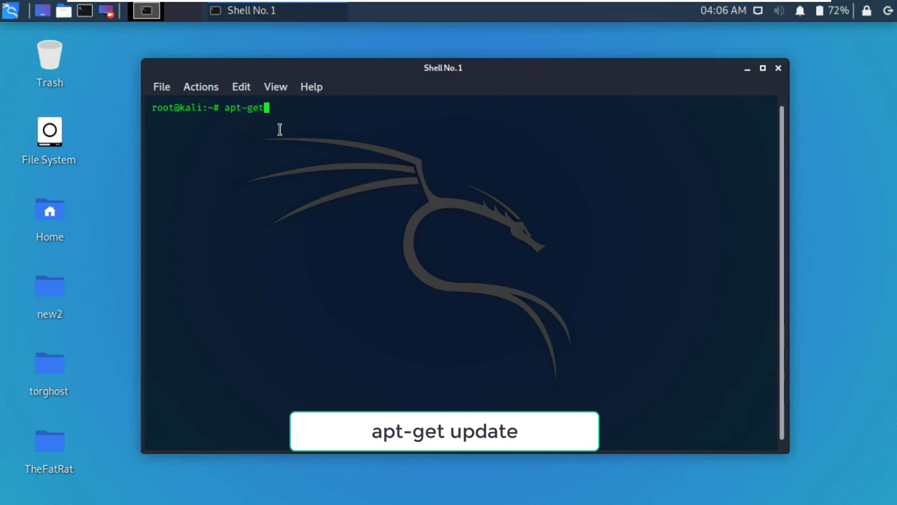
text( update)
key(Return)
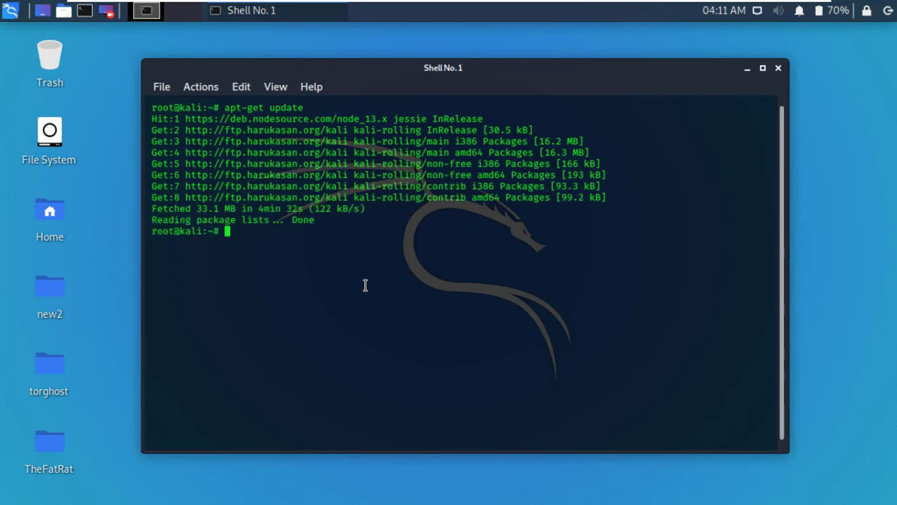
text(clear)
Step: Clear the screen and install apt-transport-https and dirmngr with sudo apt, answering y
key(Return)
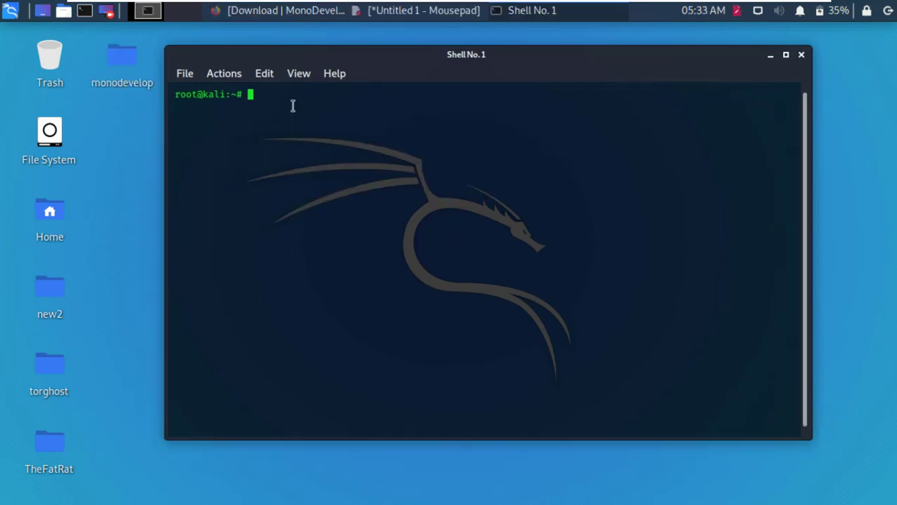
right_click(292, 106)
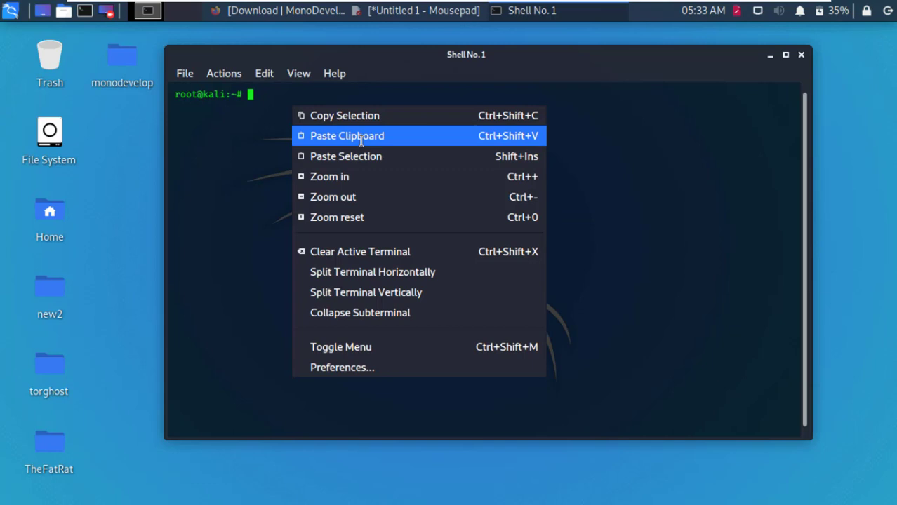
click(361, 136)
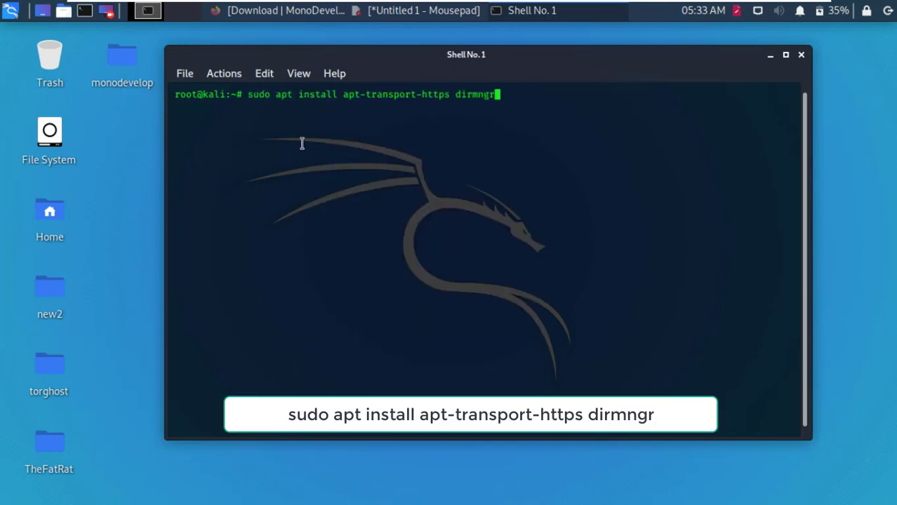
key(Return)
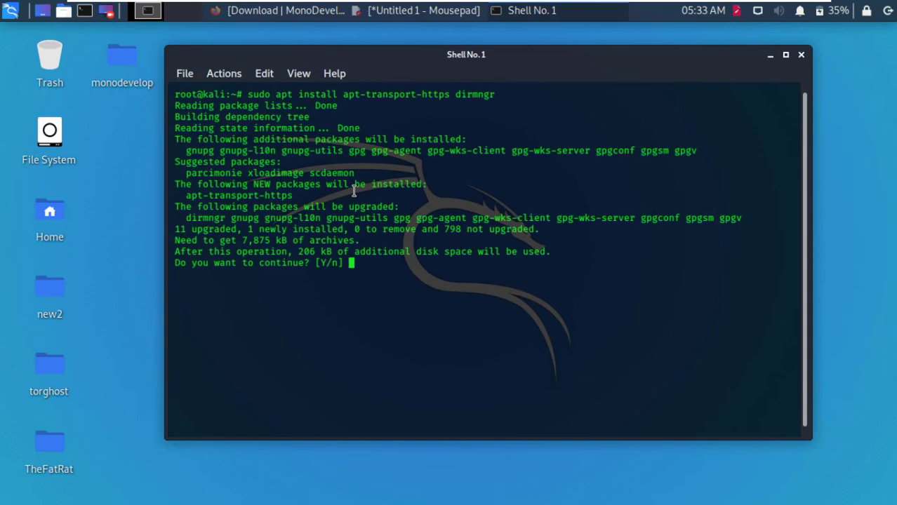
text(y)
key(Return)
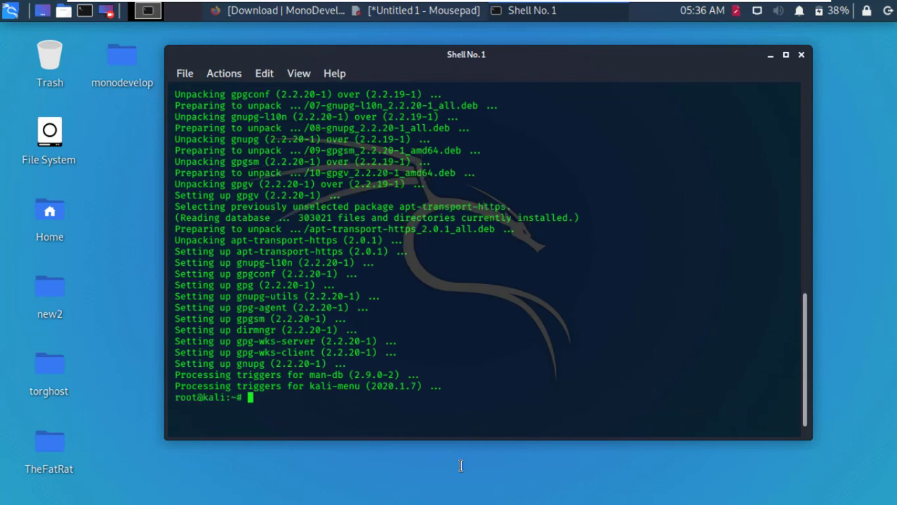
Step: Import the Xamarin Mono signing key with the pasted apt-key adv keyserver command
right_click(272, 400)
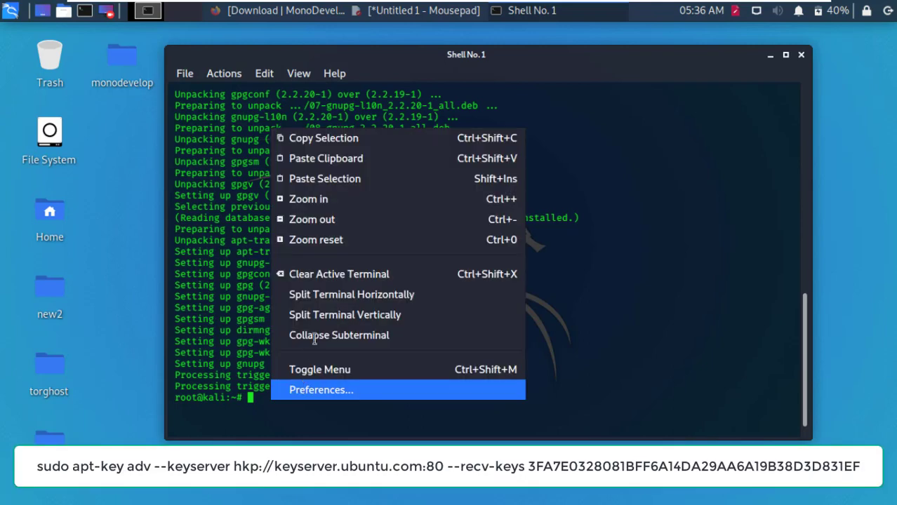
click(349, 156)
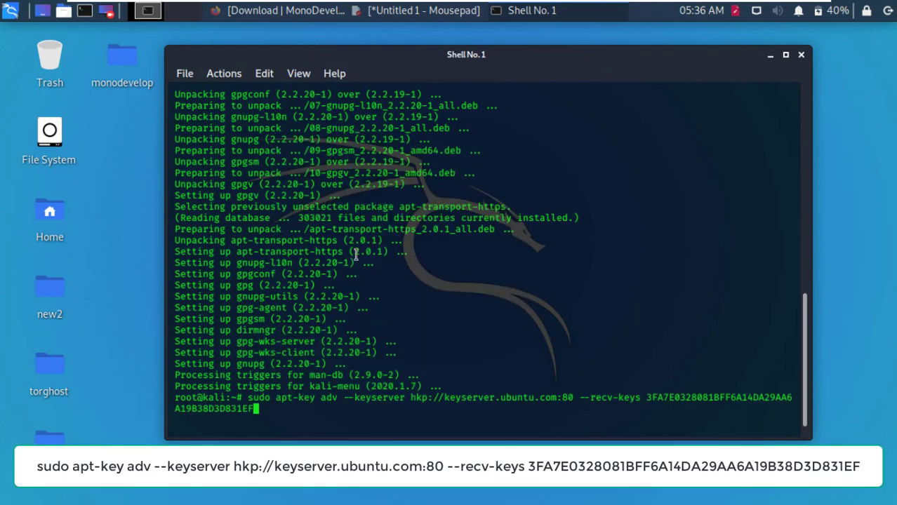
key(Return)
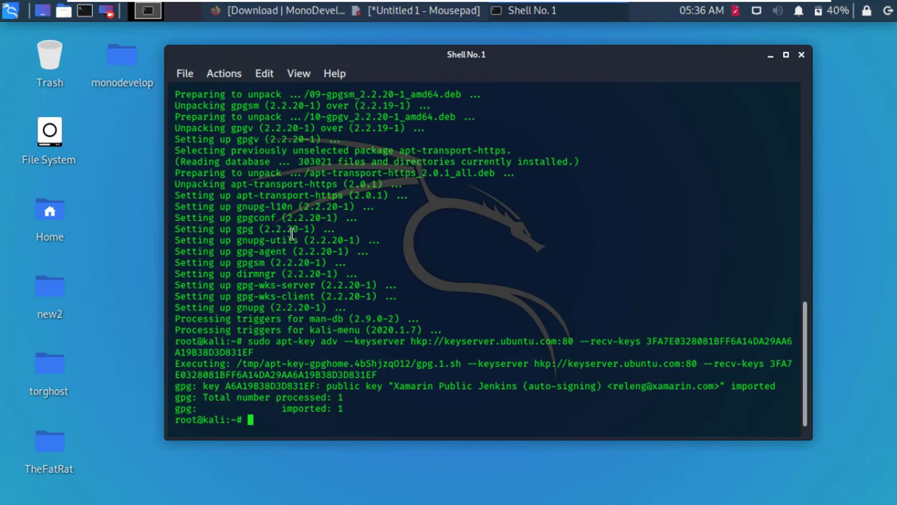
Step: Add the vs-buster main repository to mono-official-vs.list via the echo | sudo tee command
right_click(292, 428)
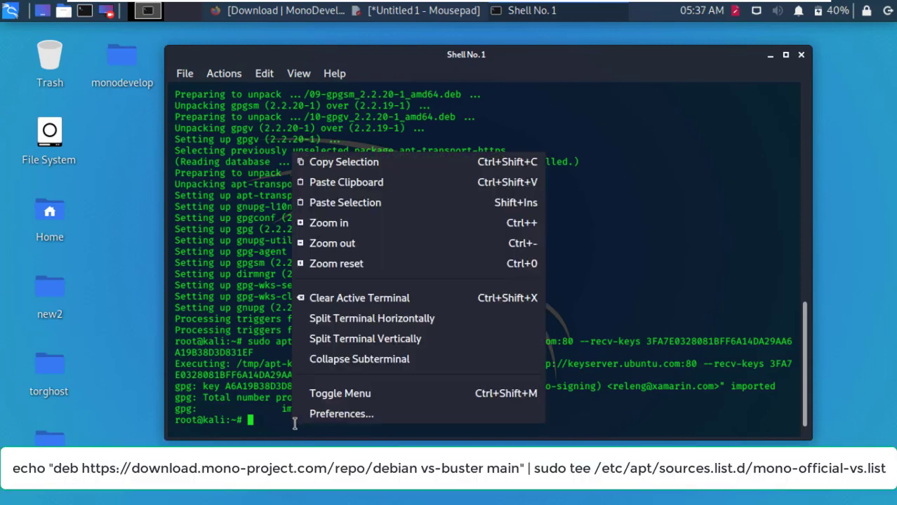
click(394, 182)
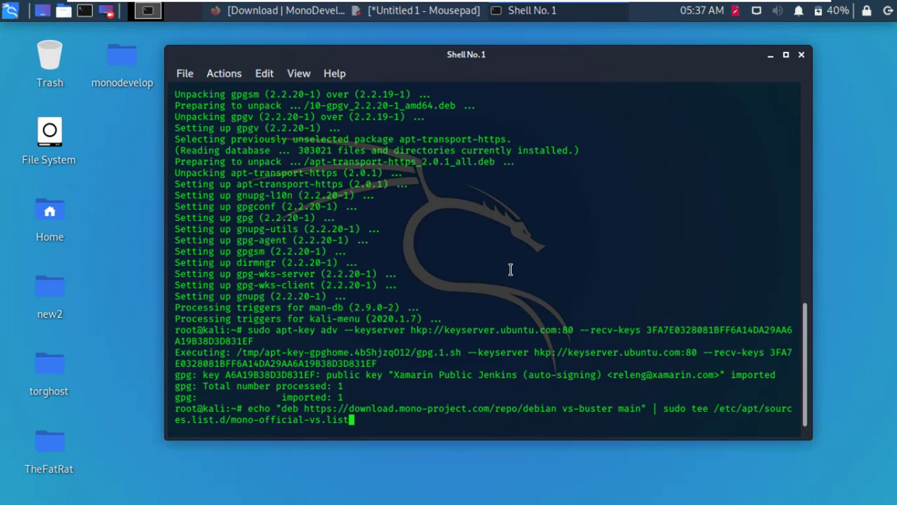
key(Return)
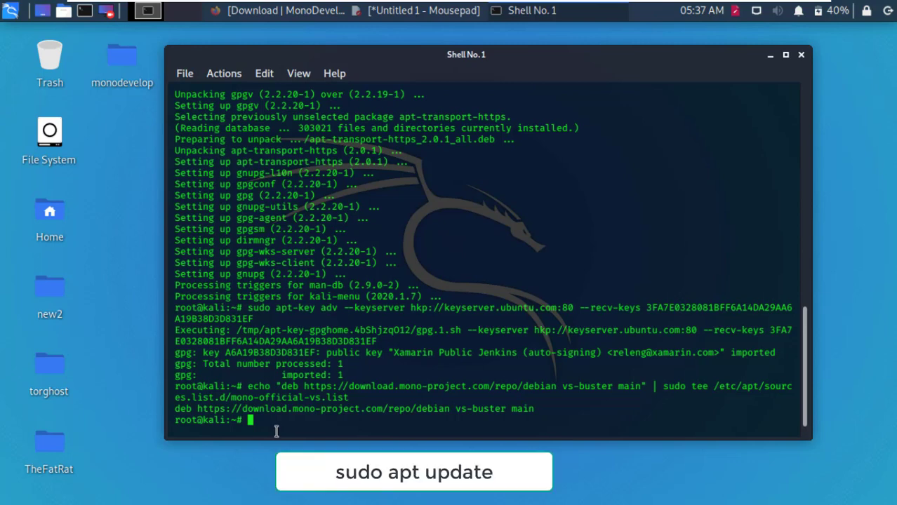
Step: Run sudo apt update so the package lists include the download.mono-project.com repository
right_click(276, 431)
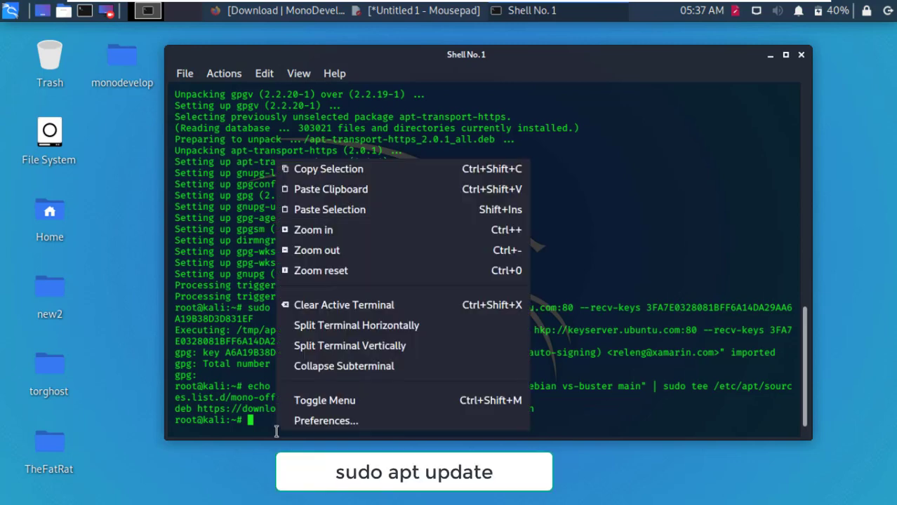
click(365, 189)
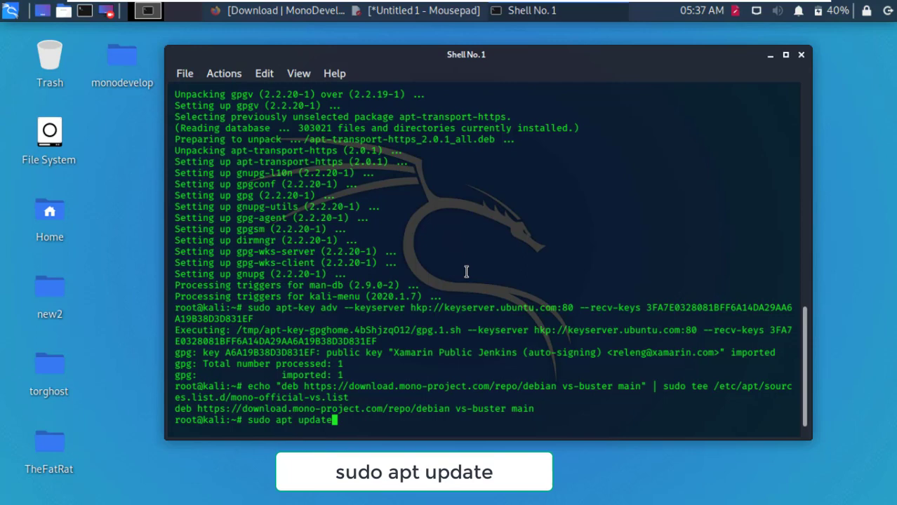
key(Return)
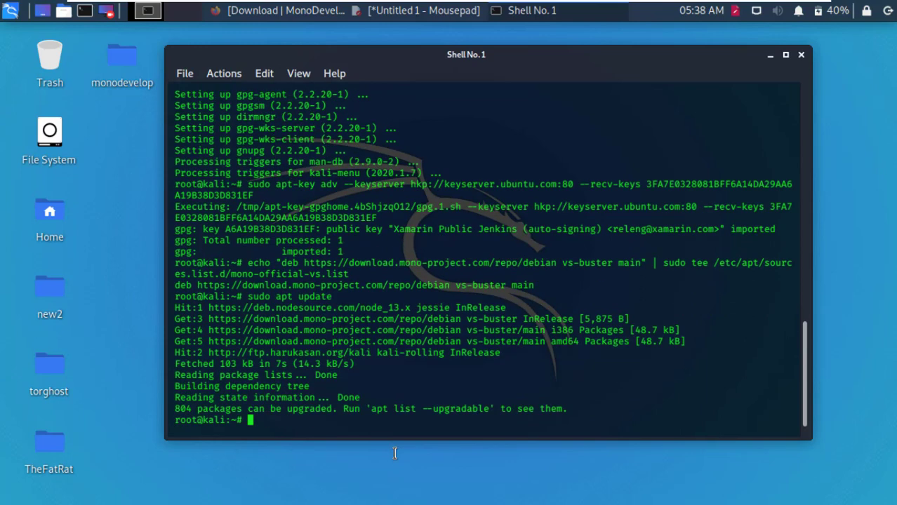
text(clear)
Step: Clear the screen and run apt-get install monodevelop, confirming with y
key(Return)
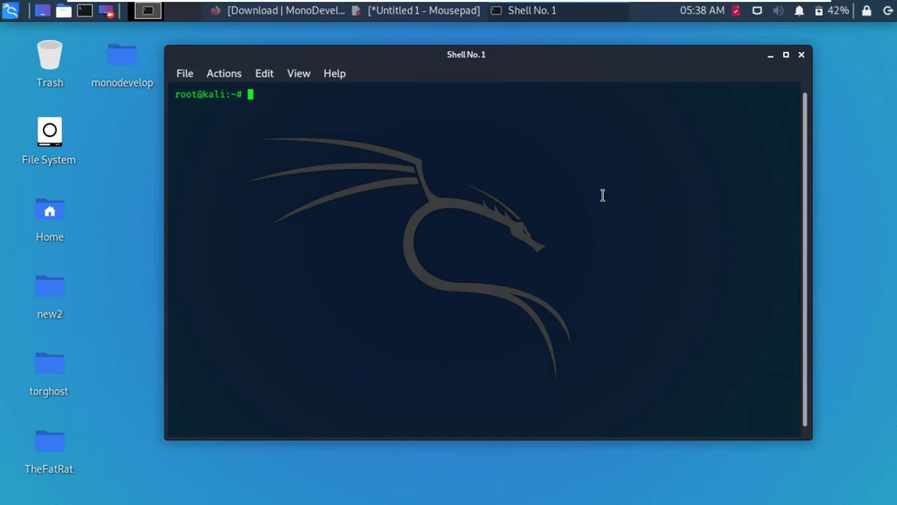
text(ap)
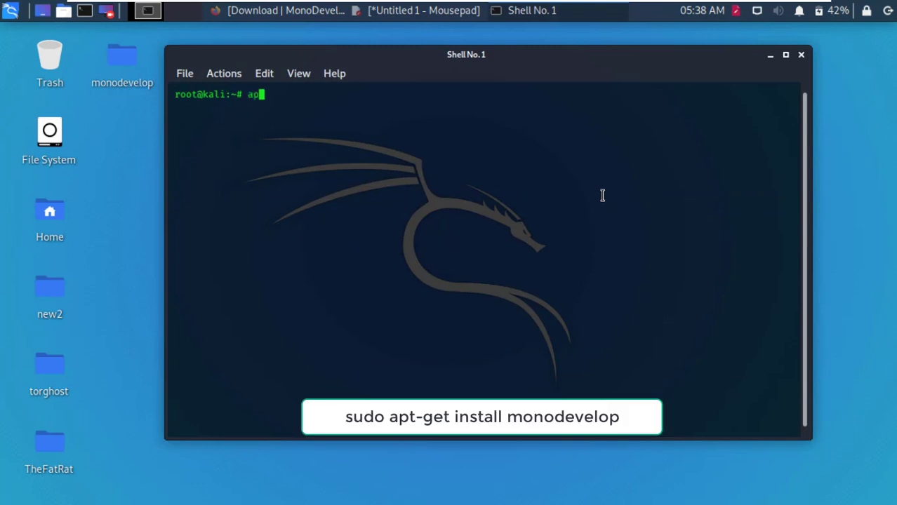
text(t-get )
text(install )
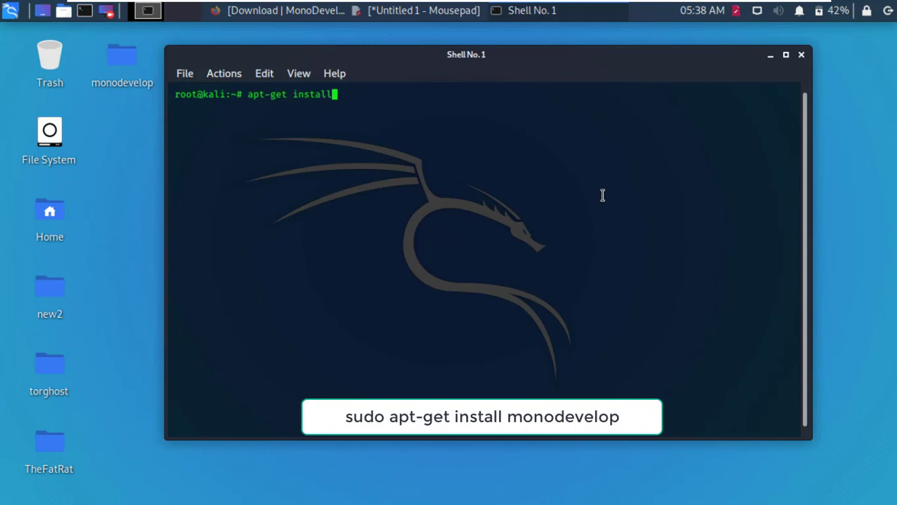
text(monod)
text(evelop)
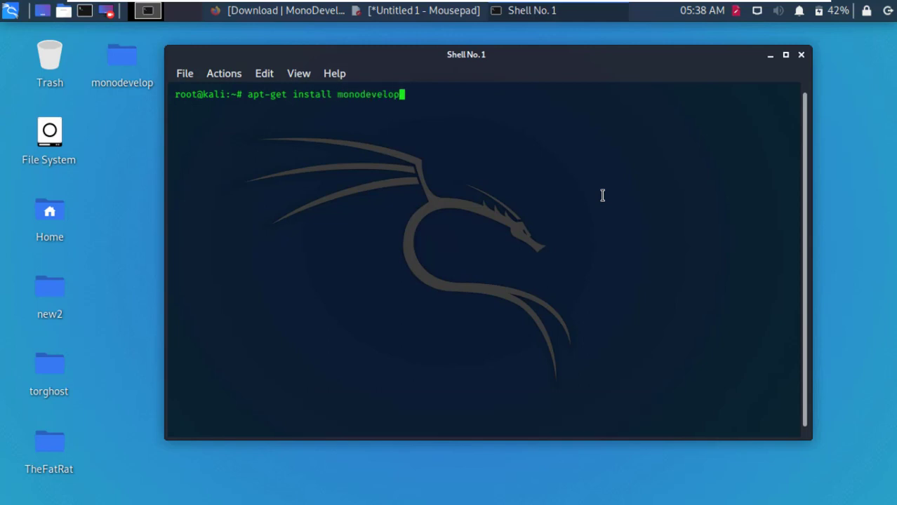
key(Return)
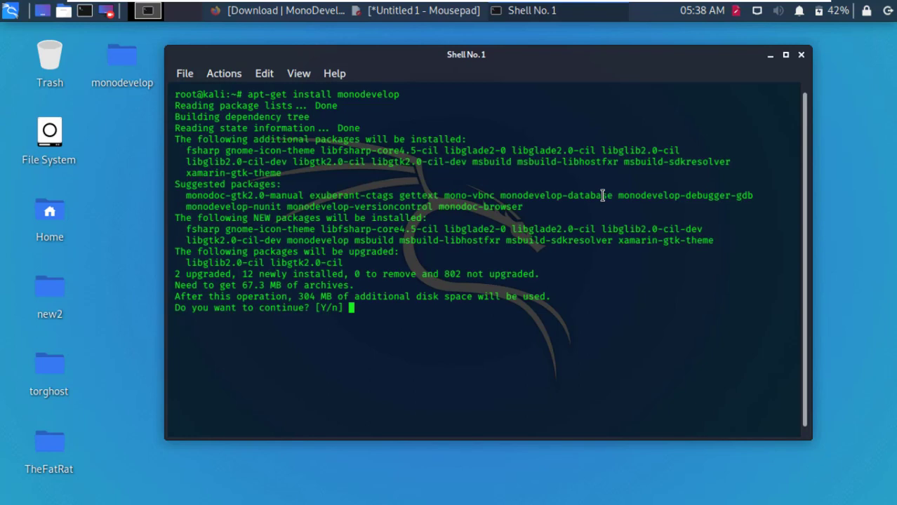
text(y)
key(Return)
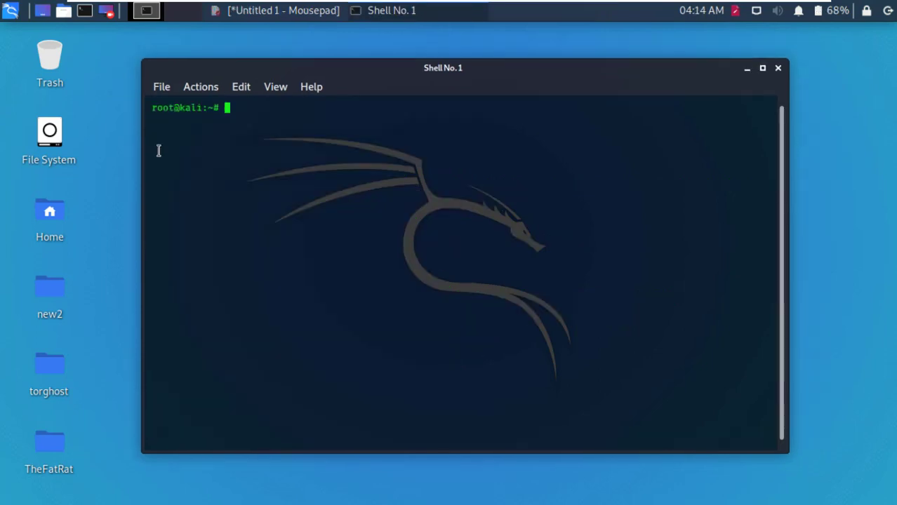
text(a)
text(pt)
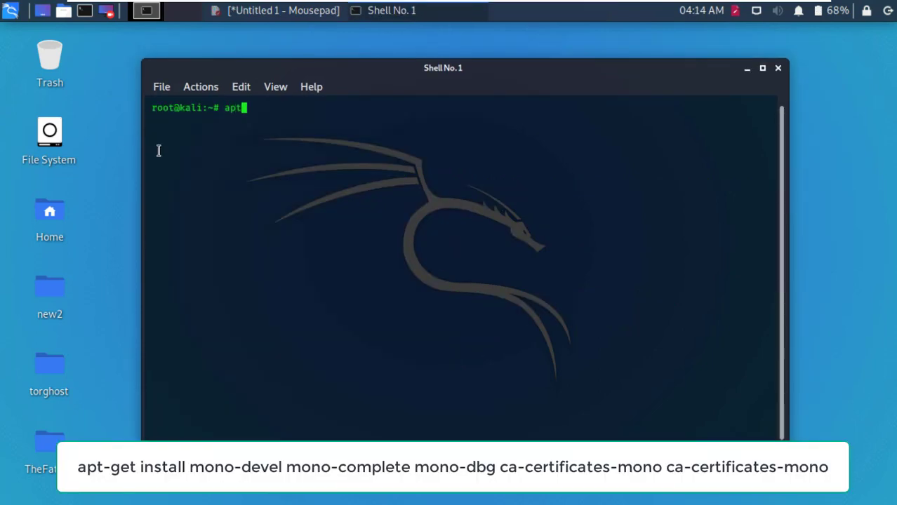
text(-g)
text(et in)
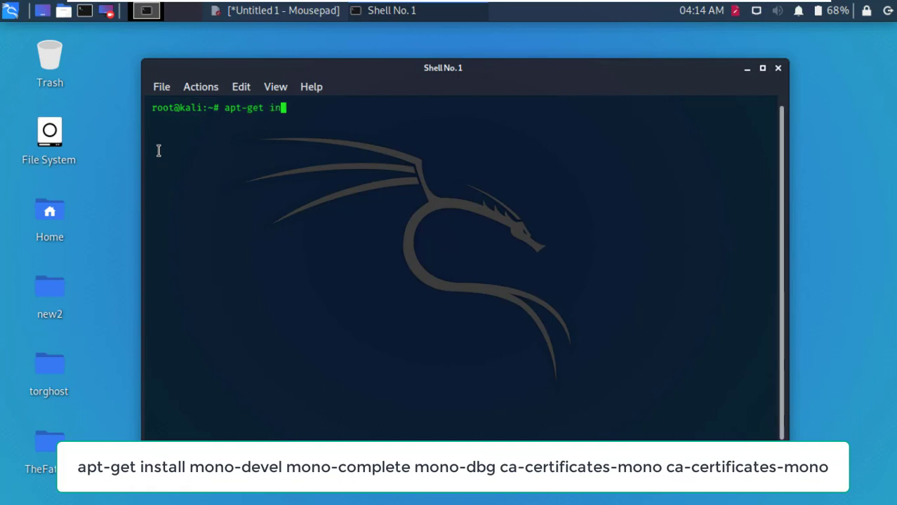
text(stall)
Step: Run apt-get install with the pasted mono package list, confirming so mono-dbg gets set up
right_click(340, 110)
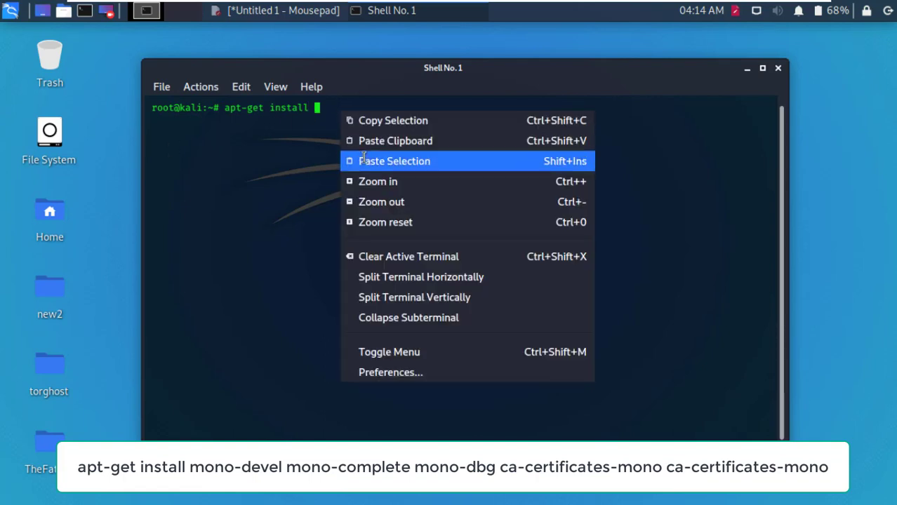
click(384, 146)
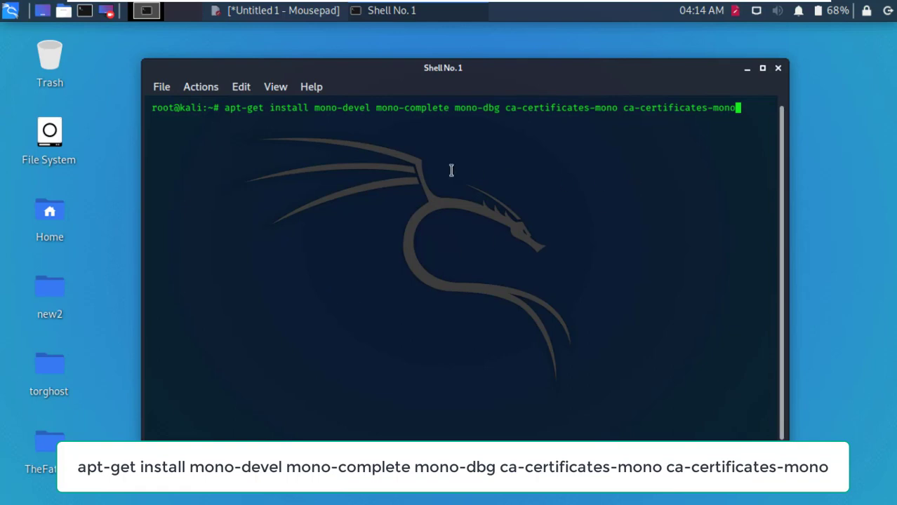
key(Return)
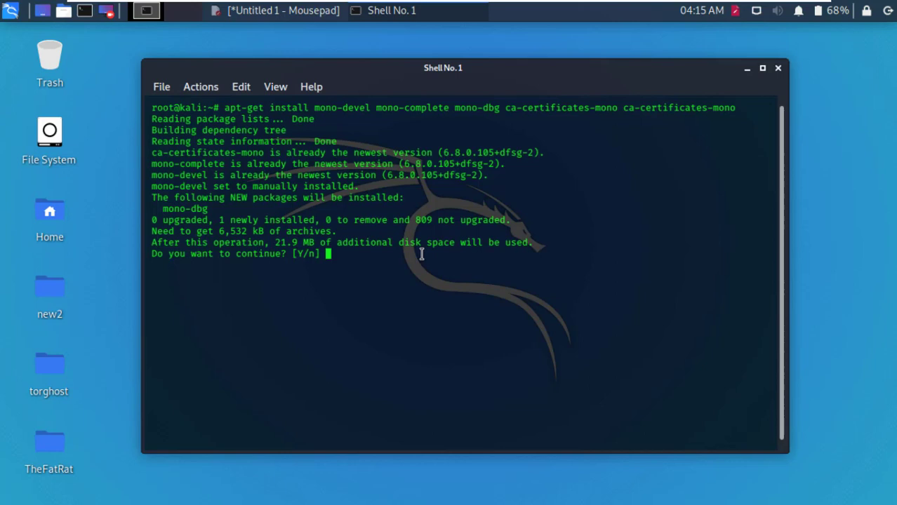
text(y)
key(Return)
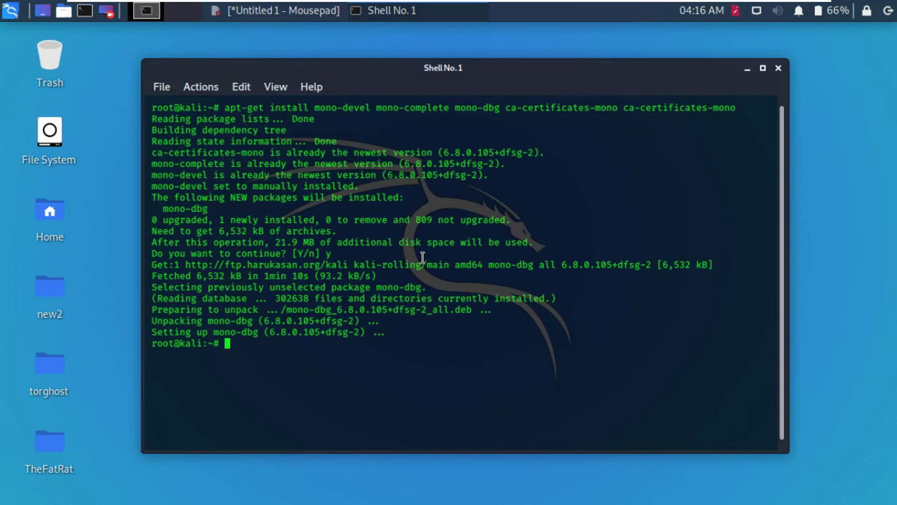
Step: Close the terminal and bring up the Kali application menu to search for mono
click(778, 68)
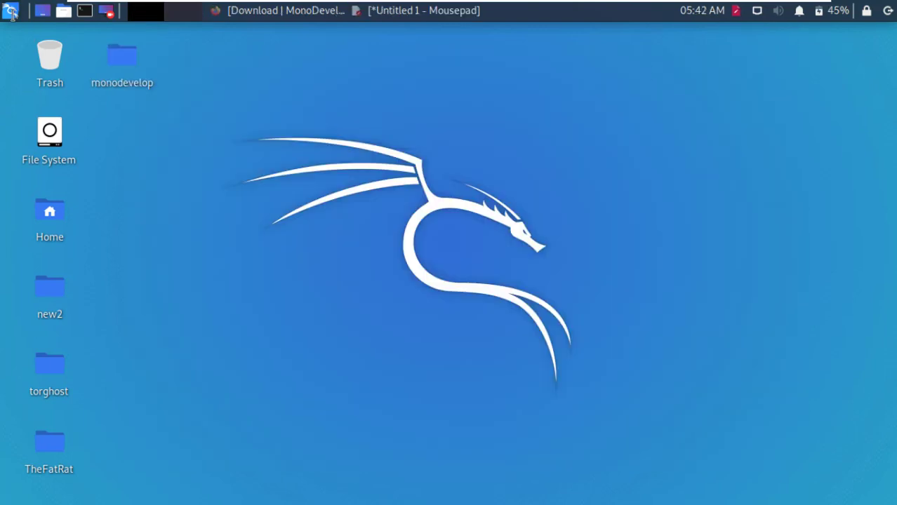
click(11, 10)
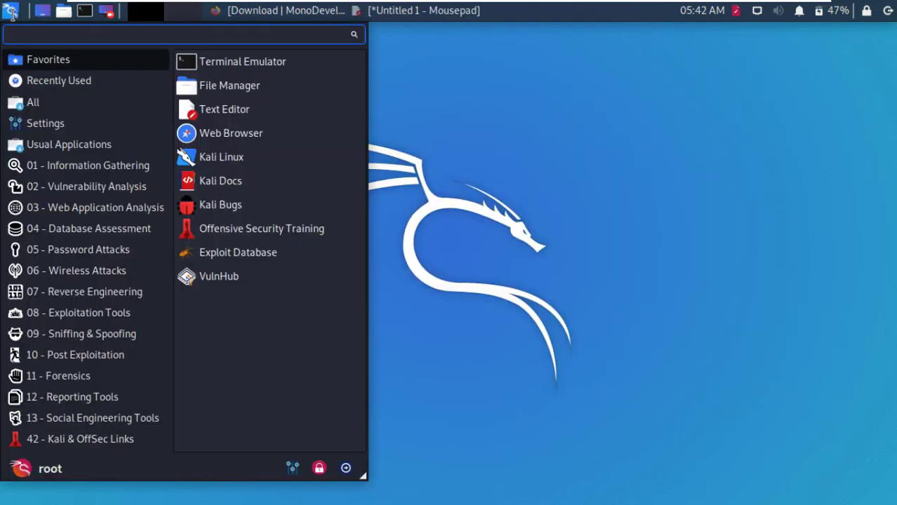
text(m)
text(o)
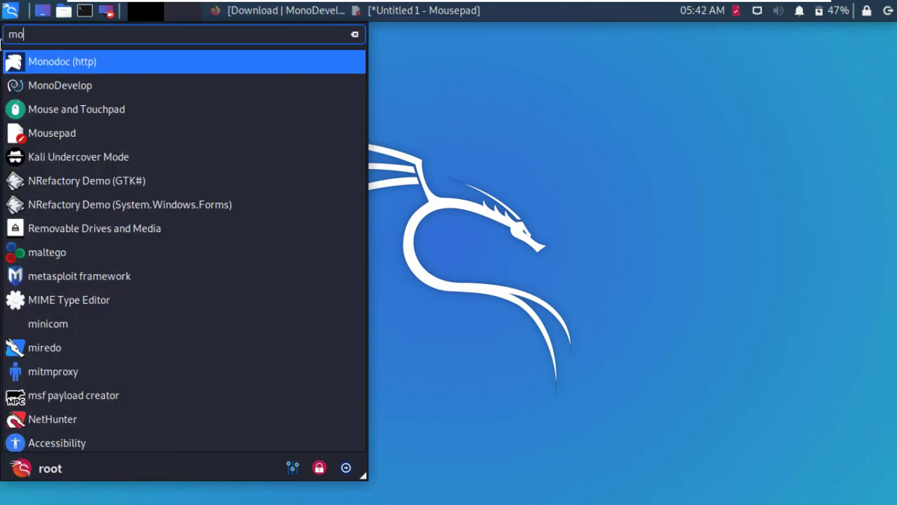
text(no)
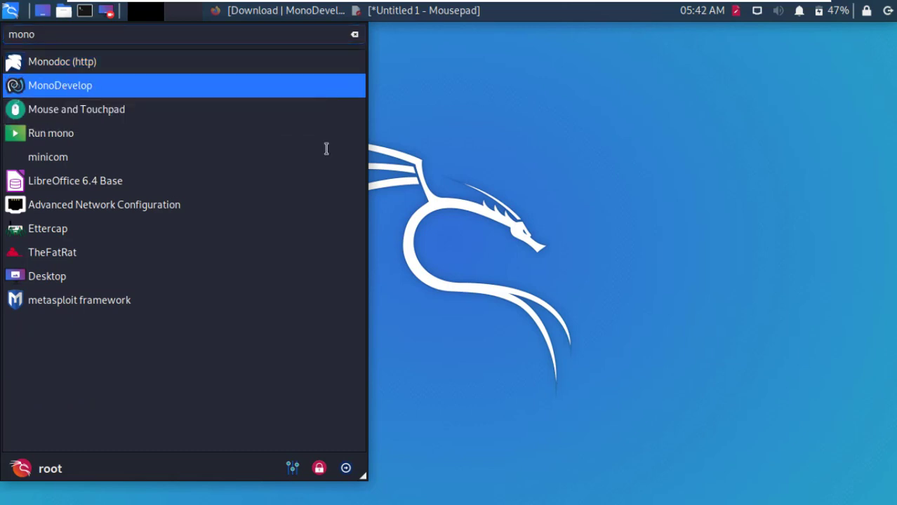
Step: Launch MonoDevelop from the results and glance through its Edit and Project menus
click(430, 148)
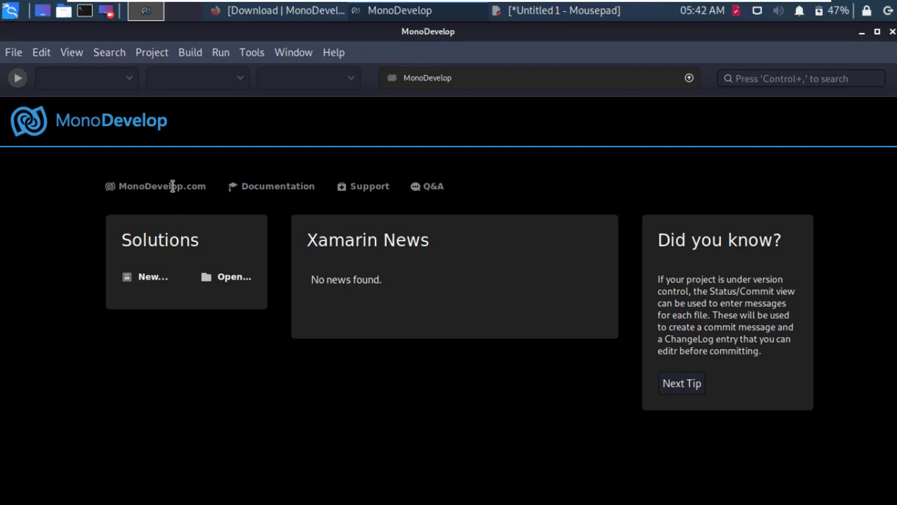
click(42, 52)
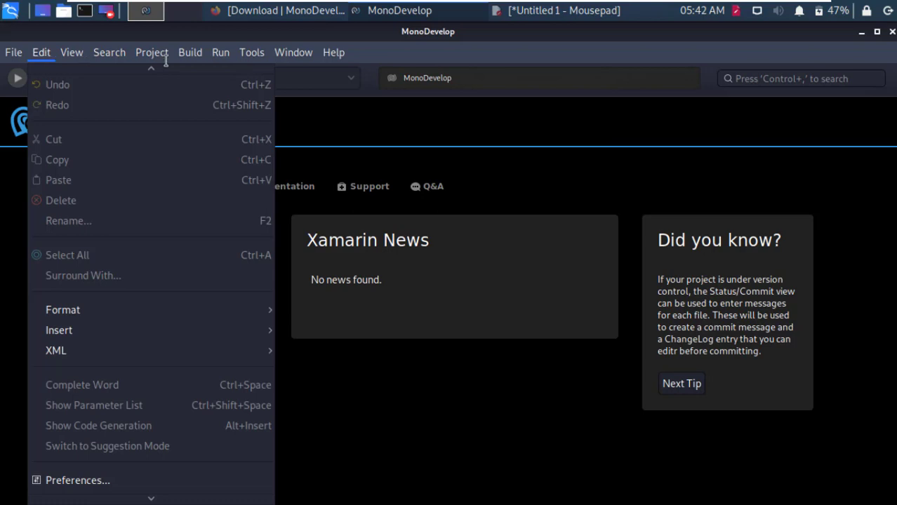
key(Escape)
key(alt+p)
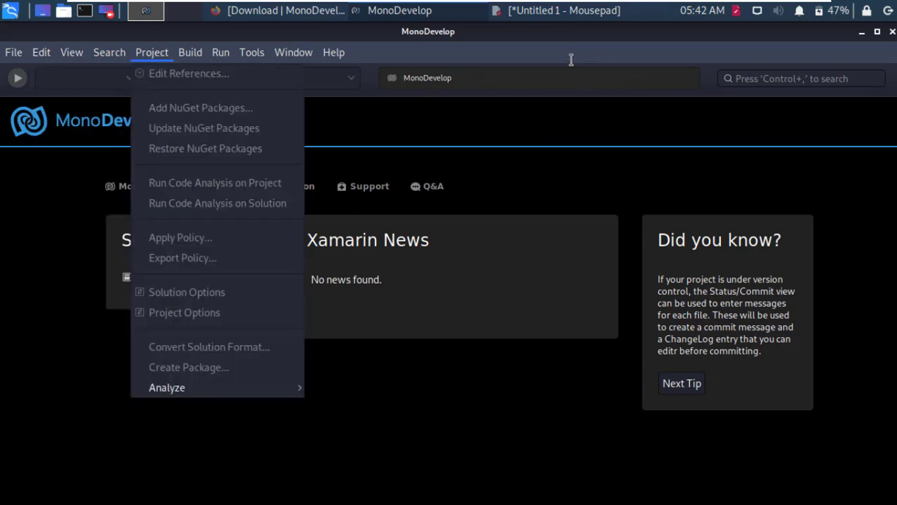
key(Escape)
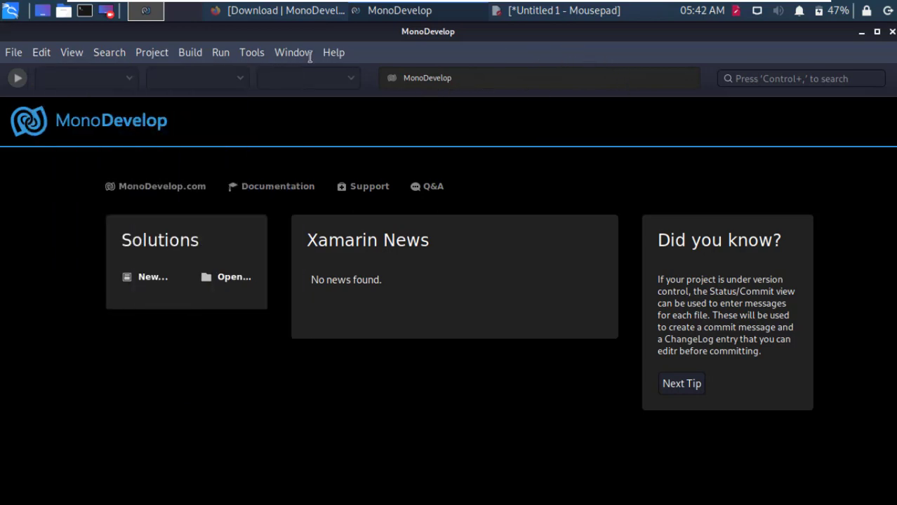